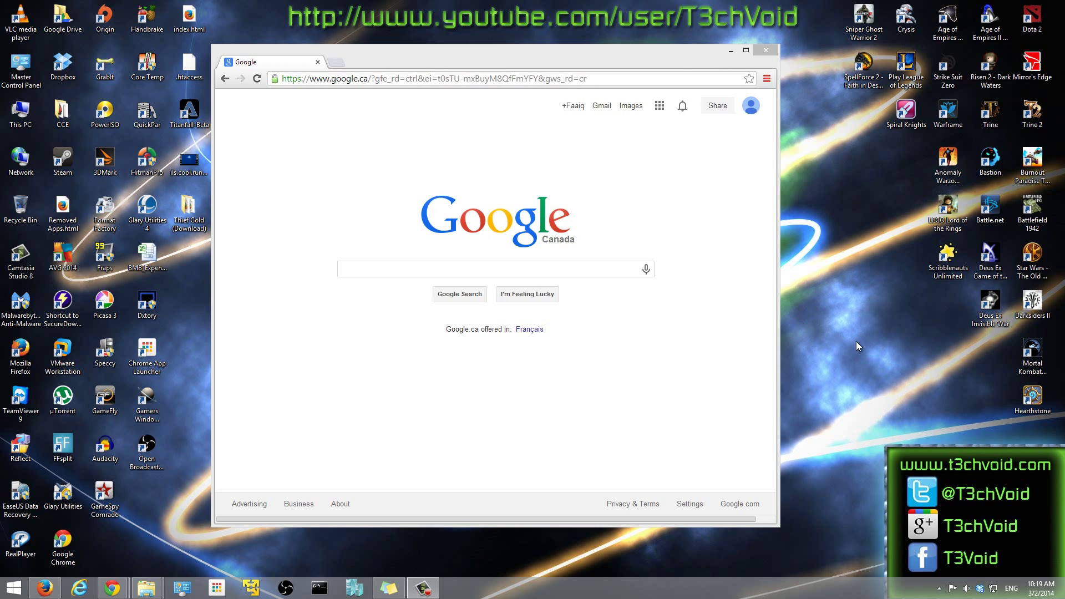
Search the web for avidemux and open its Download.com review page
{"action": "left_click", "coordinate": [499, 55]}
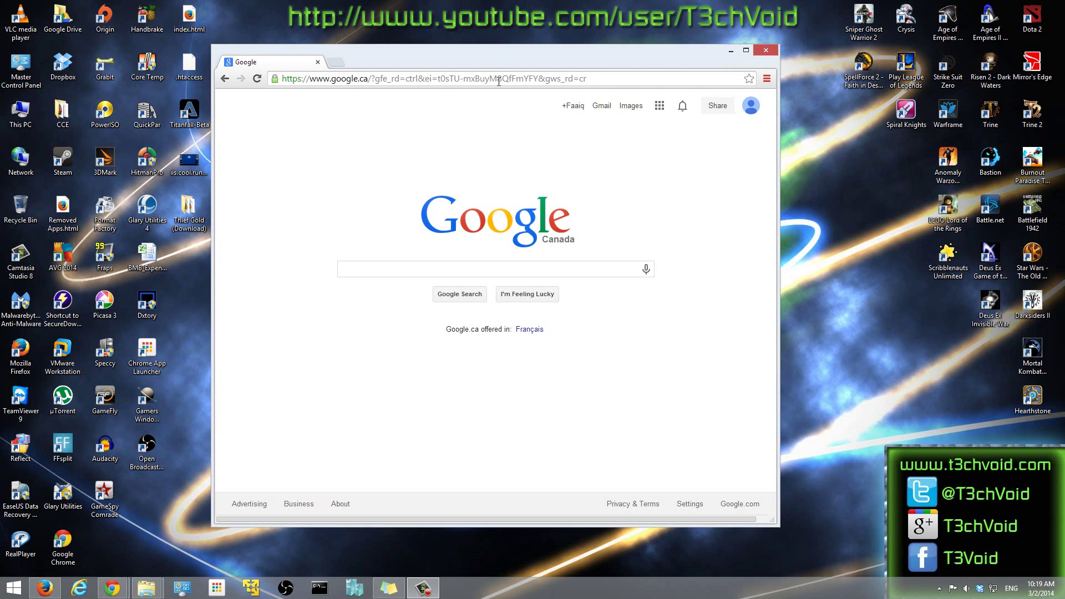
{"action": "left_click", "coordinate": [499, 78]}
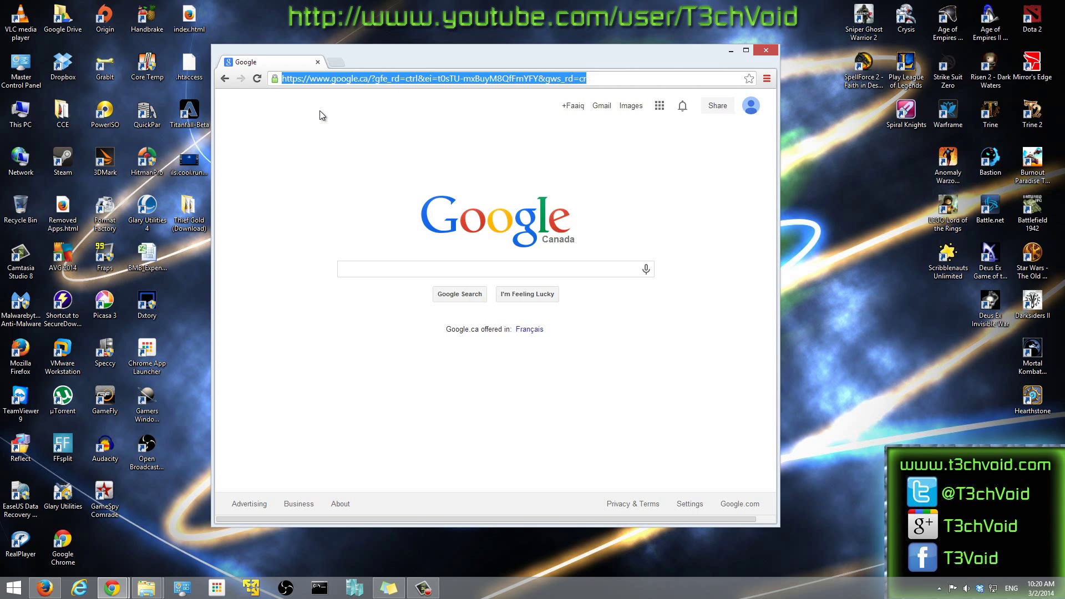
{"action": "type", "text": "avi"}
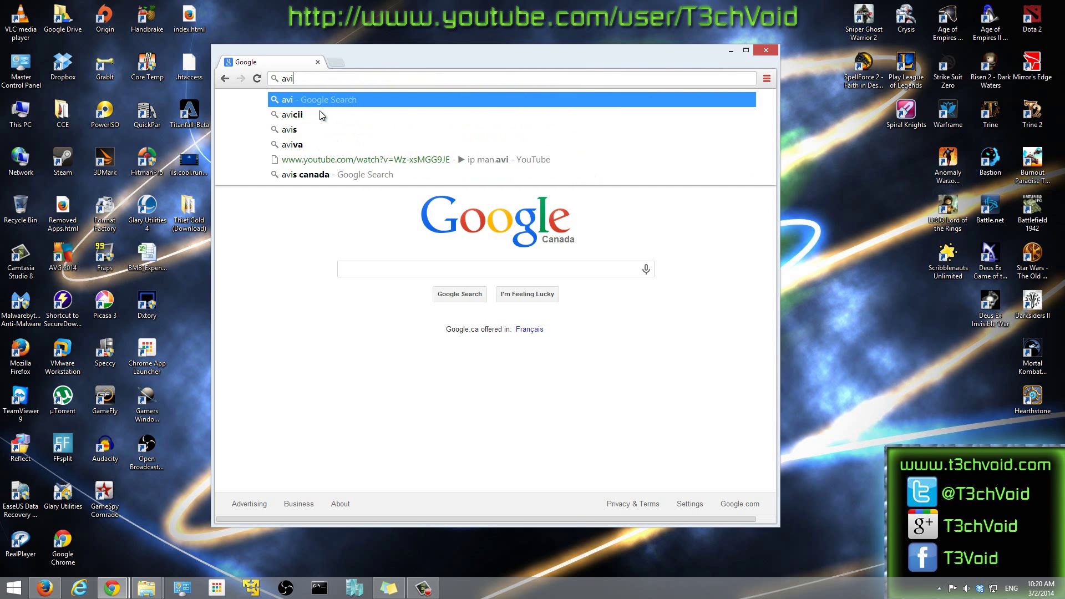
{"action": "type", "text": "demux"}
{"action": "key", "text": "Return"}
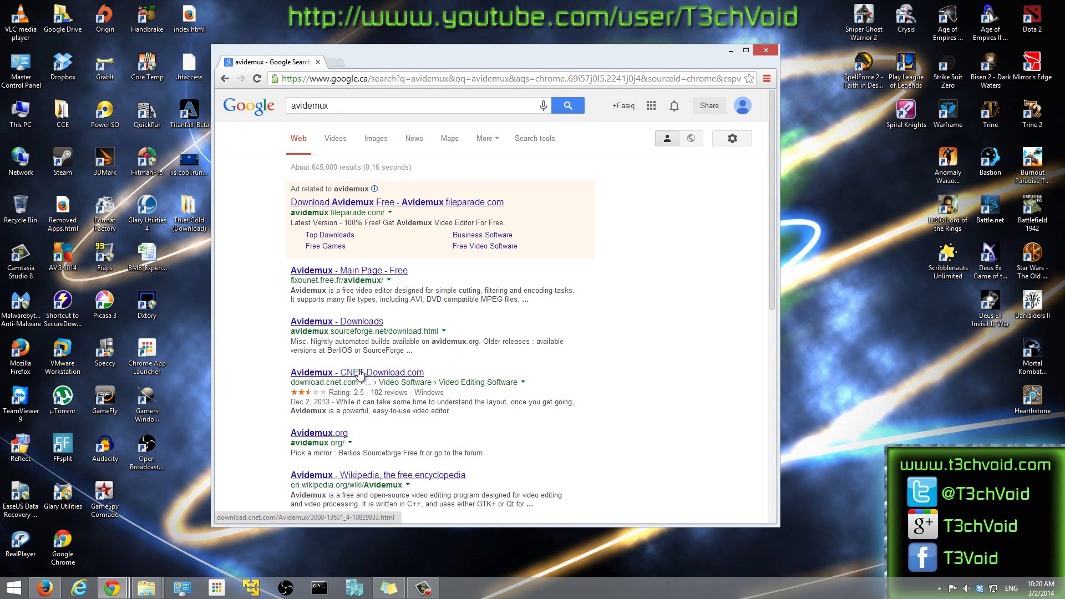
{"action": "left_click", "coordinate": [345, 379]}
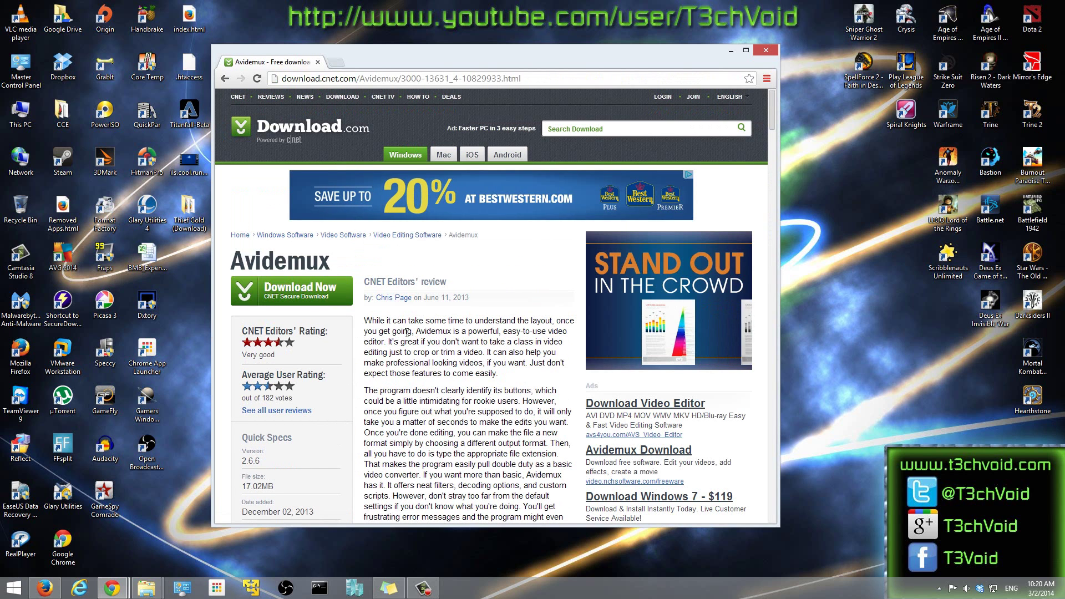
{"action": "scroll", "coordinate": [407, 332], "scroll_direction": "down", "scroll_amount": 1}
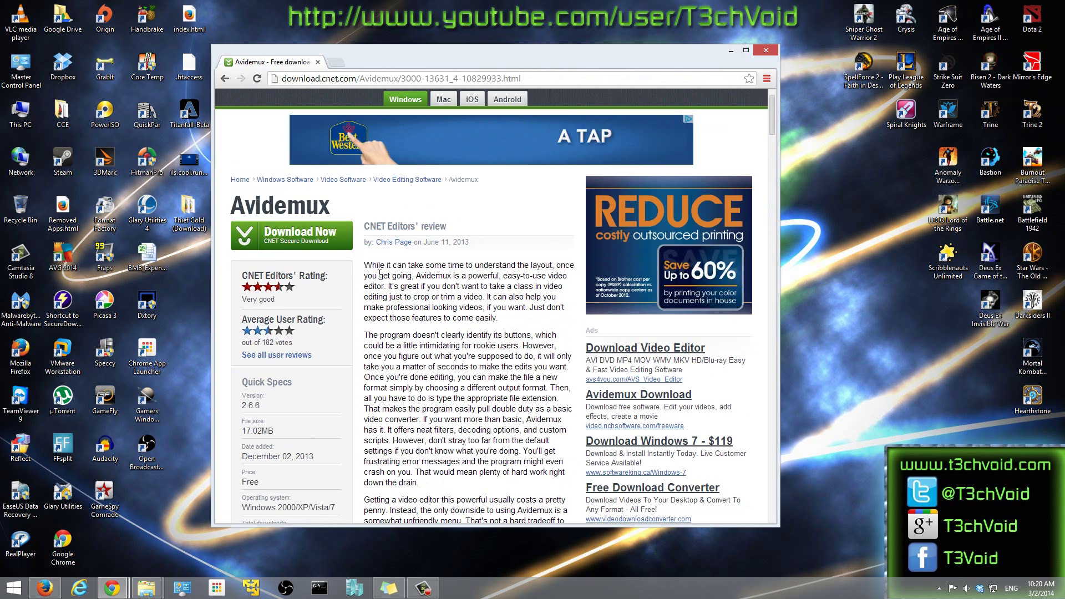
{"action": "scroll", "coordinate": [420, 297], "scroll_direction": "up", "scroll_amount": 1}
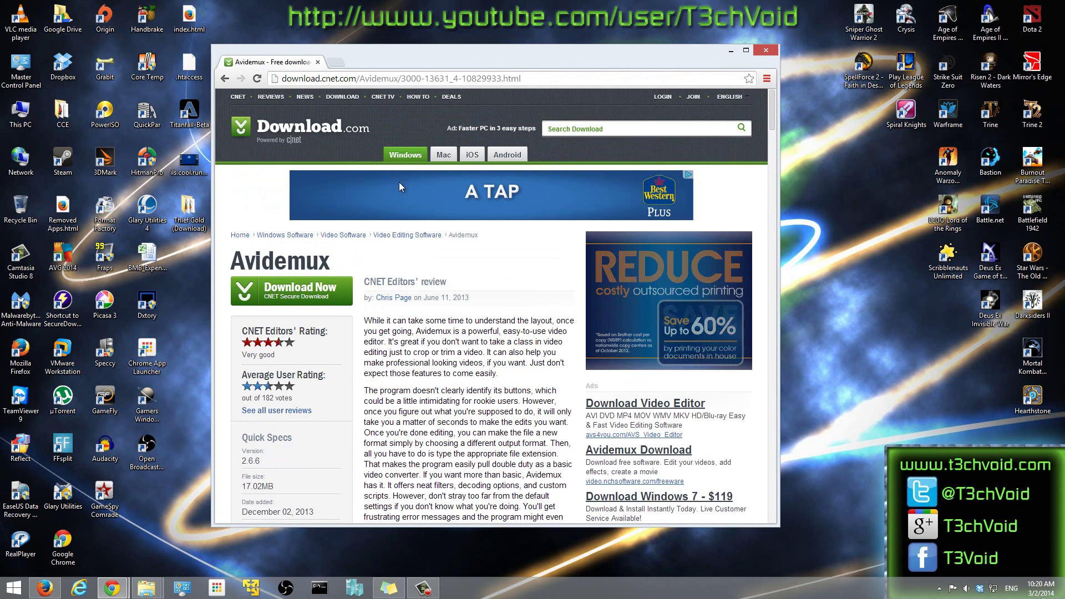
Go to Download.com's Windows downloads home page at download.cnet.com/windows
{"action": "left_click", "coordinate": [398, 82]}
{"action": "type", "text": "download.cnet.com/windows/"}
{"action": "key", "text": "Return"}
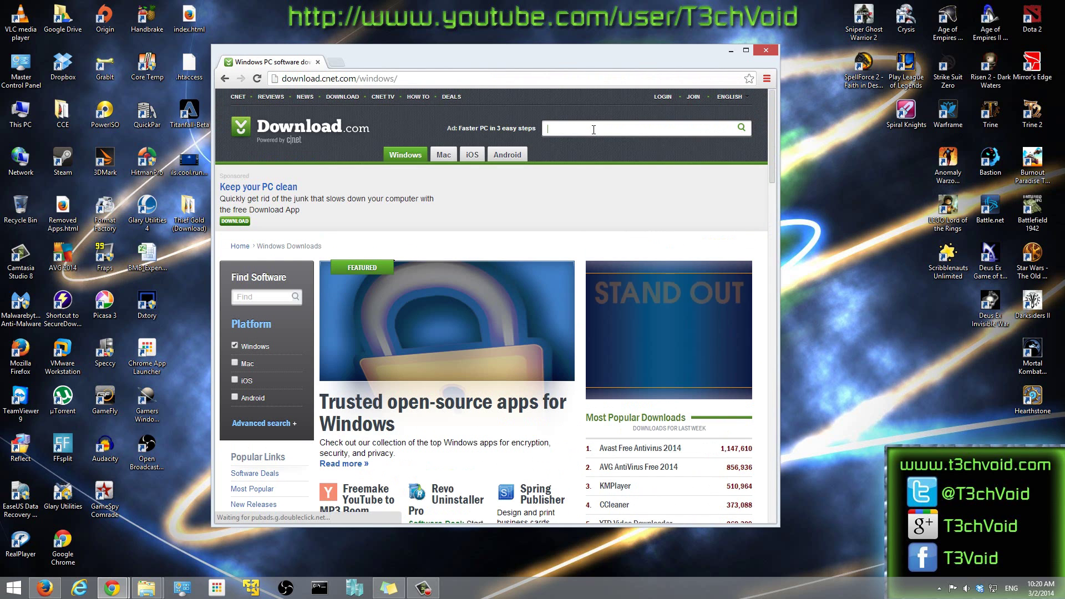
Search Download.com for avidemux and download the Windows Avidemux 2.6.6 installer
{"action": "left_click", "coordinate": [594, 128]}
{"action": "type", "text": "avidemux"}
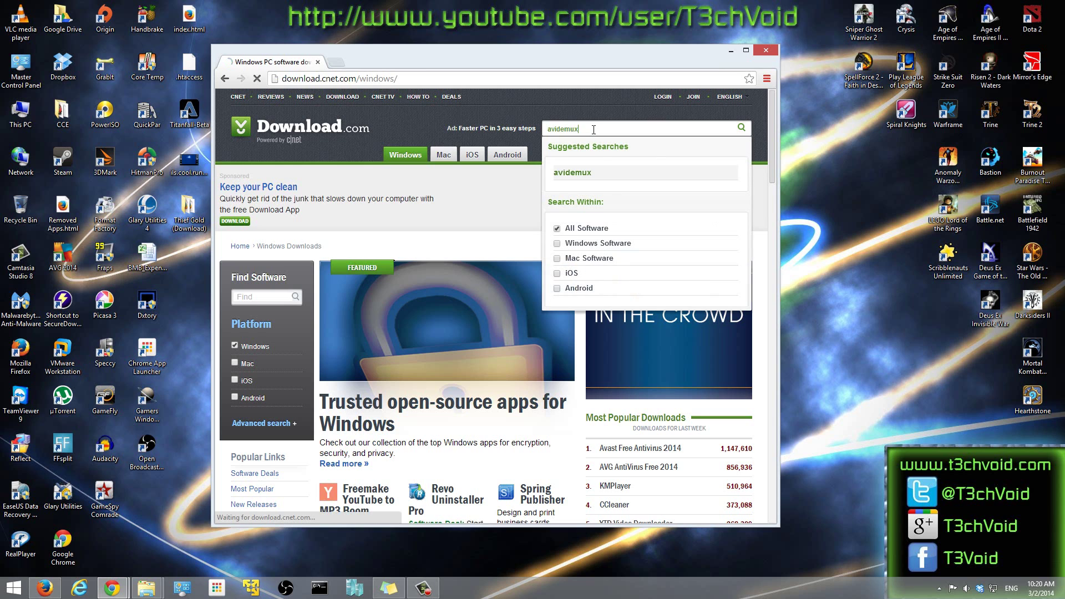
{"action": "left_click", "coordinate": [607, 173]}
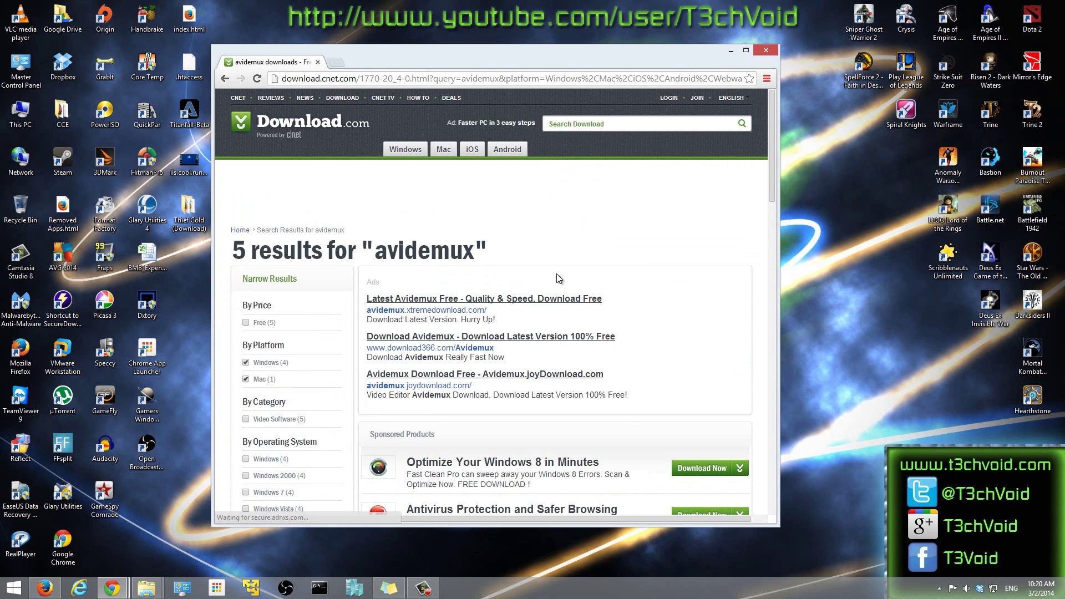
{"action": "scroll", "coordinate": [557, 277], "scroll_direction": "down", "scroll_amount": 4}
{"action": "scroll", "coordinate": [557, 287], "scroll_direction": "down", "scroll_amount": 3}
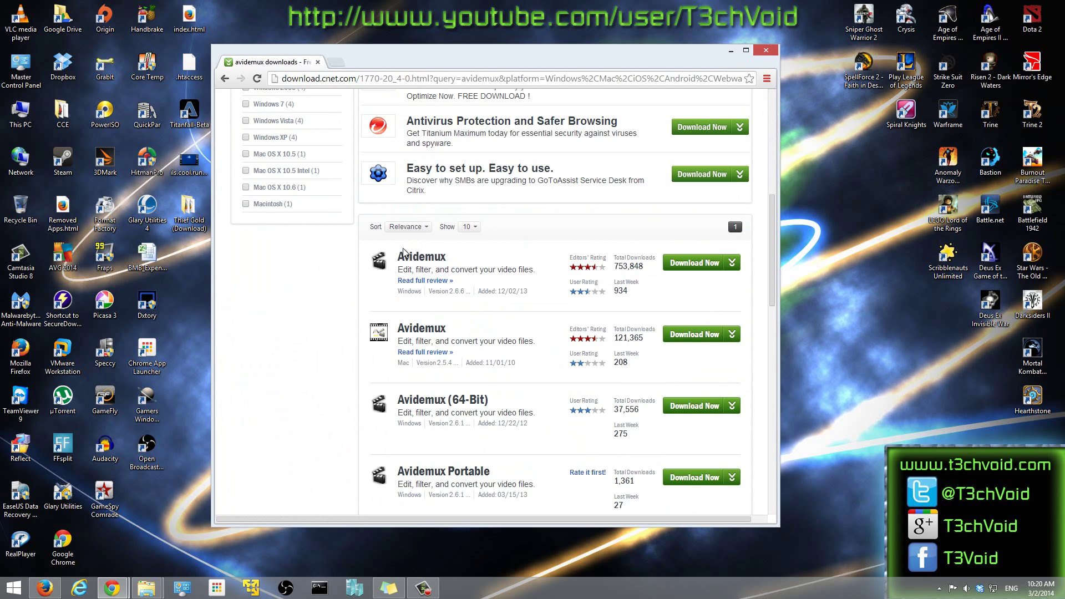
{"action": "left_click", "coordinate": [425, 264]}
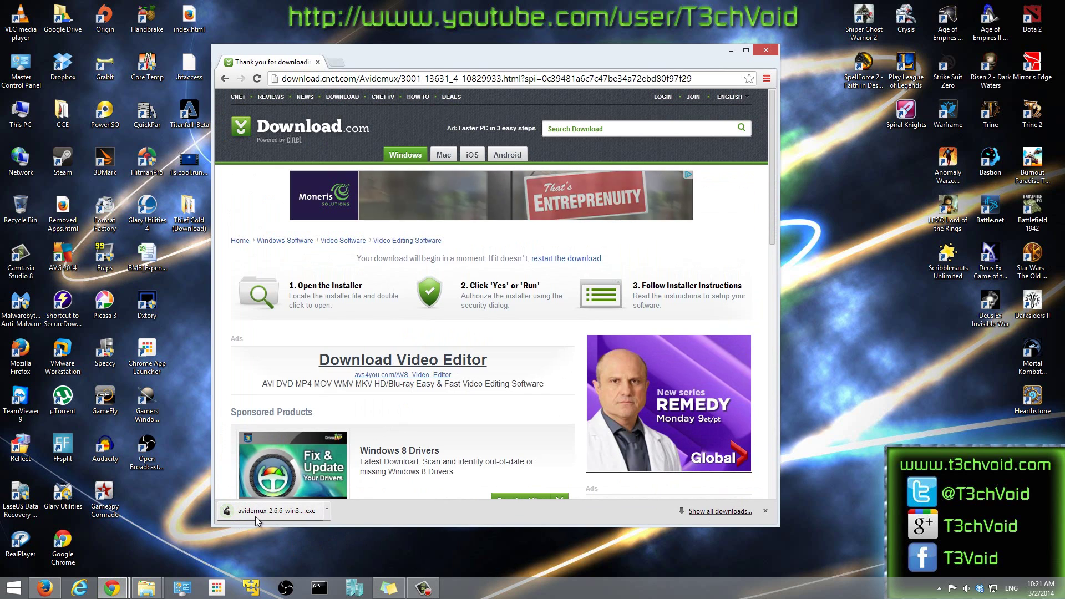
Install Avidemux accepting the GPL with default components, icons and folder, skipping the change log
{"action": "left_click", "coordinate": [279, 514]}
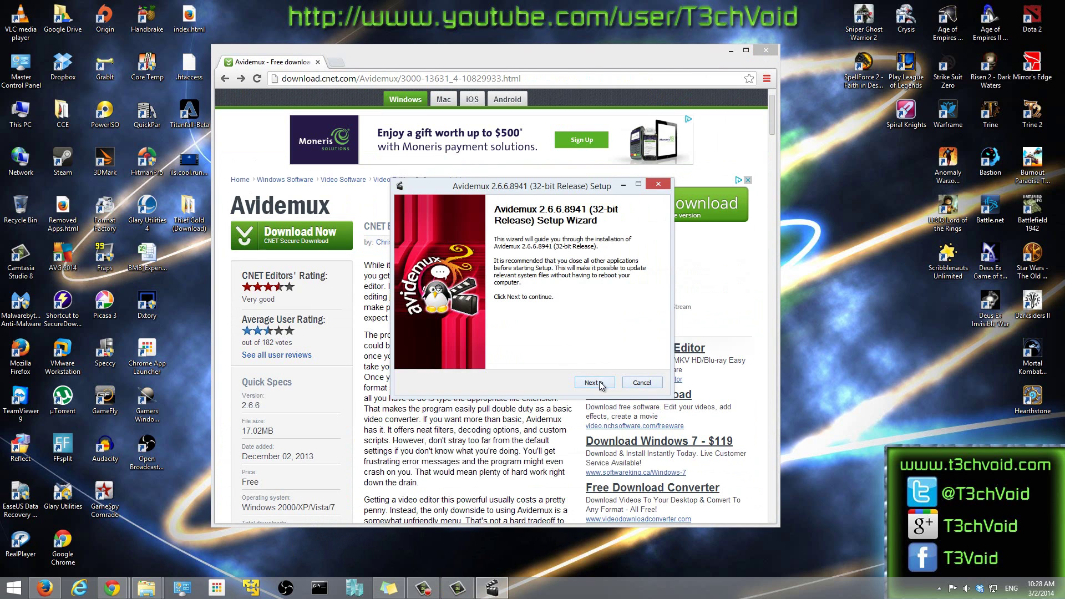
{"action": "left_click", "coordinate": [594, 383]}
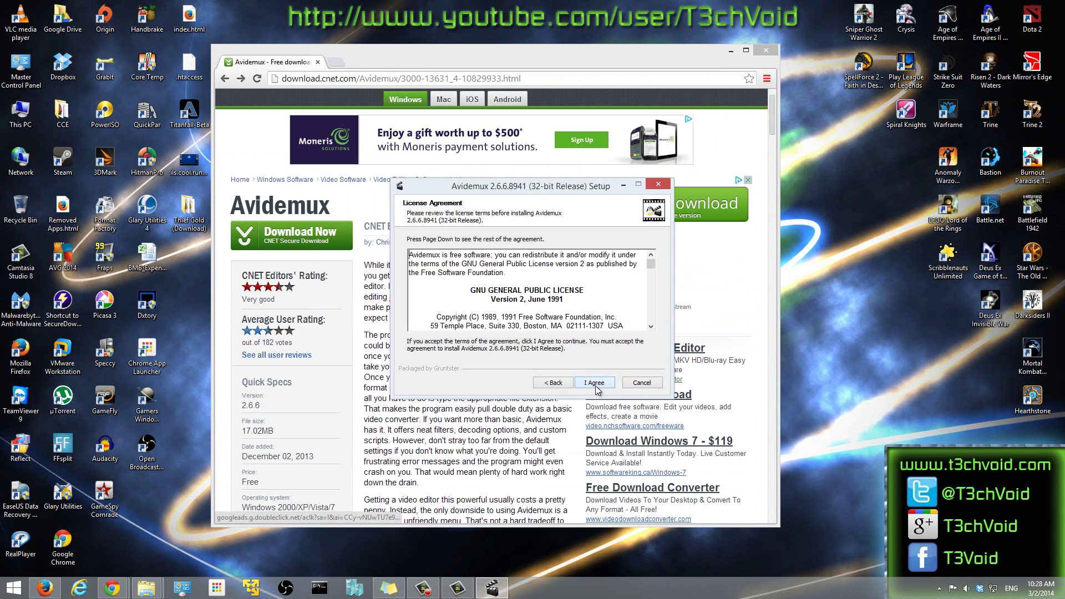
{"action": "left_click", "coordinate": [596, 387]}
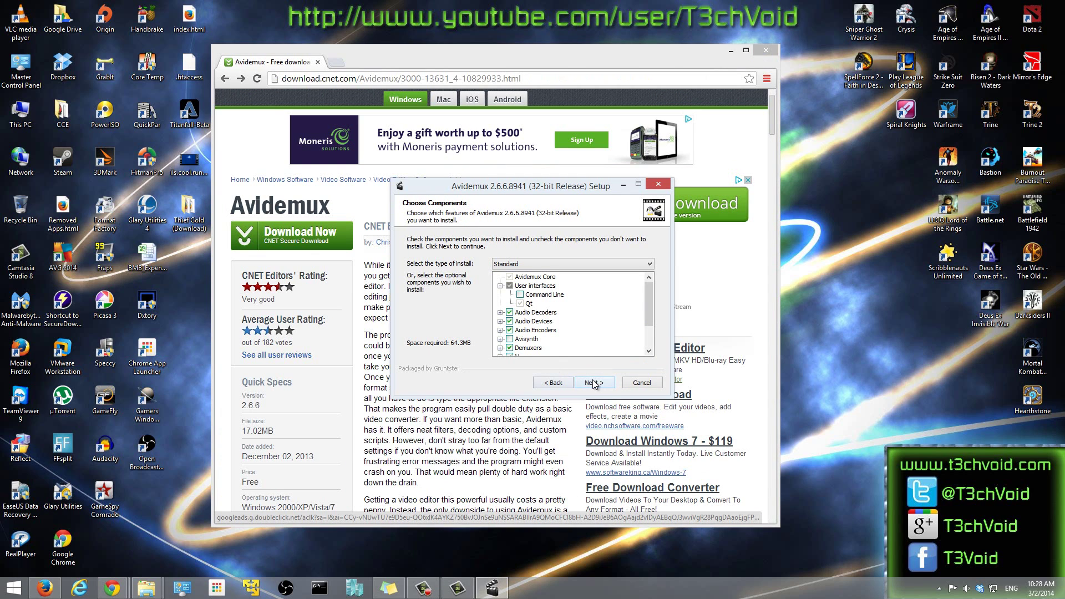
{"action": "left_click", "coordinate": [596, 383]}
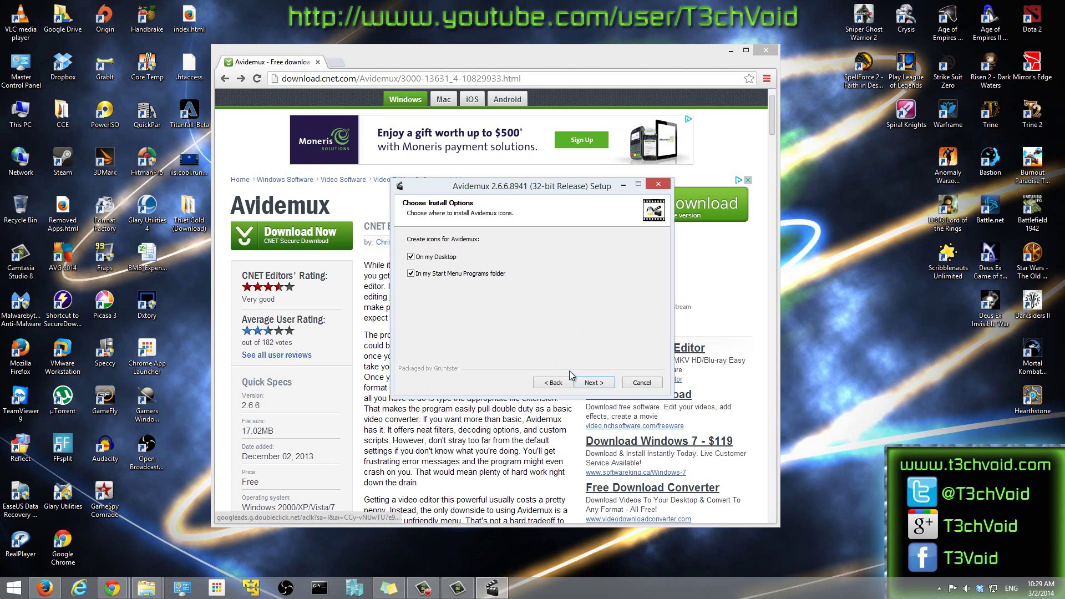
{"action": "left_click", "coordinate": [594, 383]}
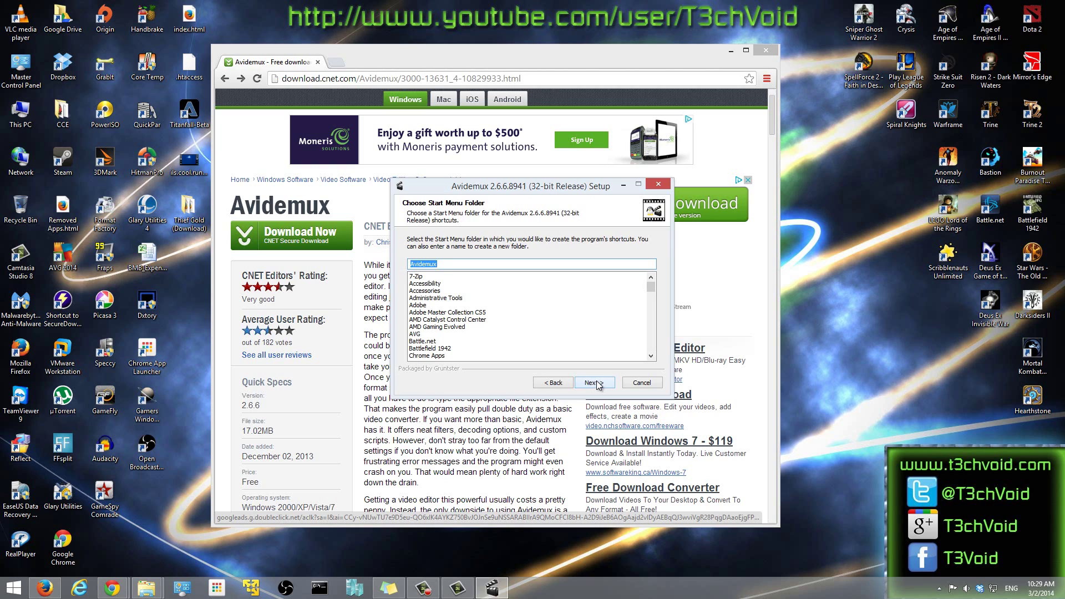
{"action": "left_click", "coordinate": [595, 383]}
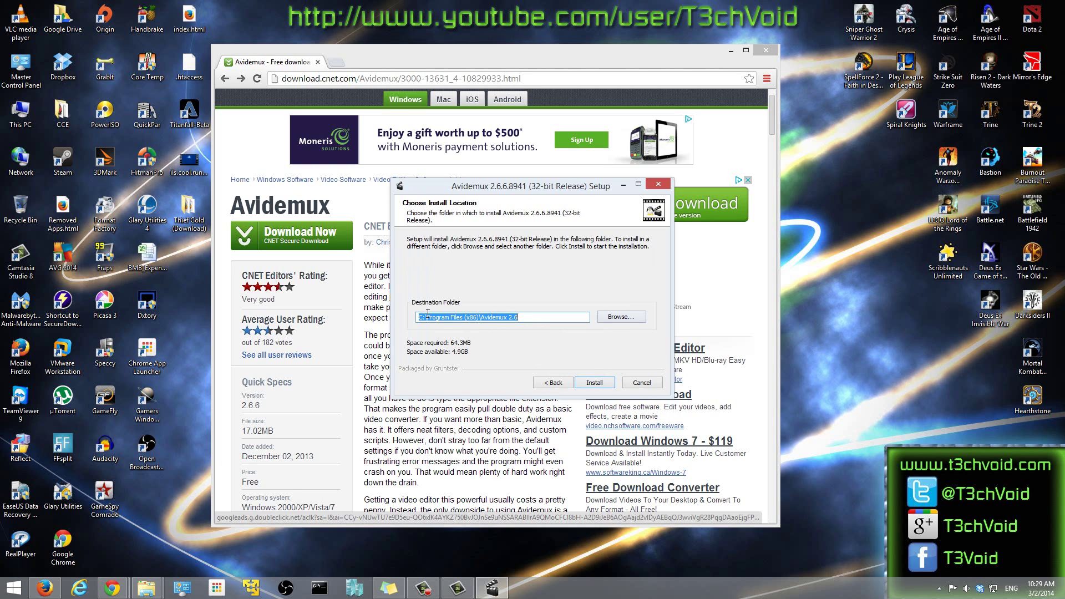
{"action": "left_click", "coordinate": [611, 384]}
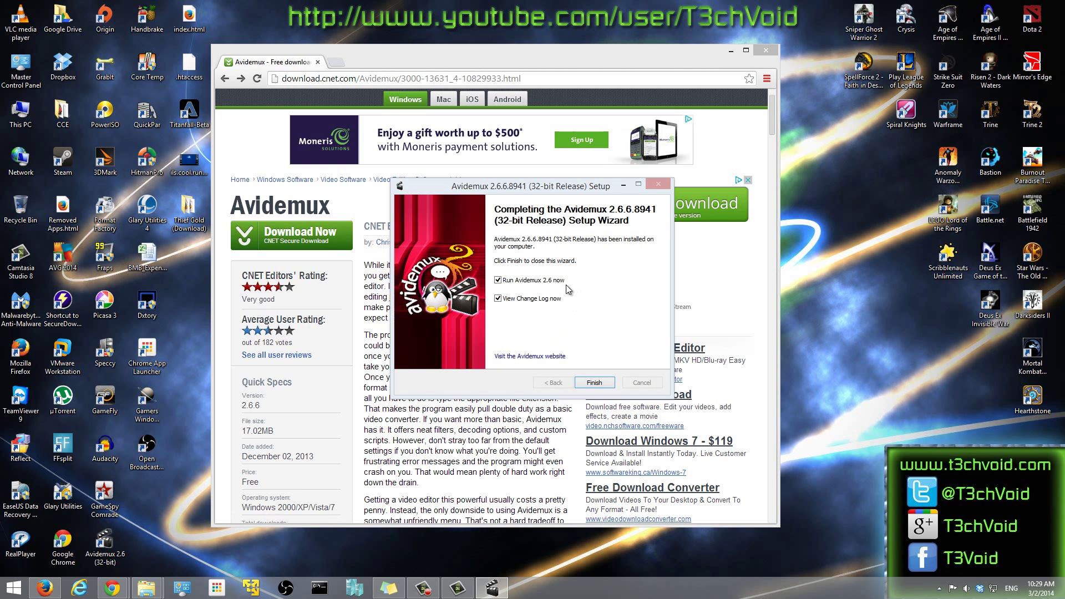
{"action": "left_click", "coordinate": [502, 300]}
Finish the setup wizard and minimize Chrome to reveal the Avidemux main window
{"action": "left_click", "coordinate": [595, 383]}
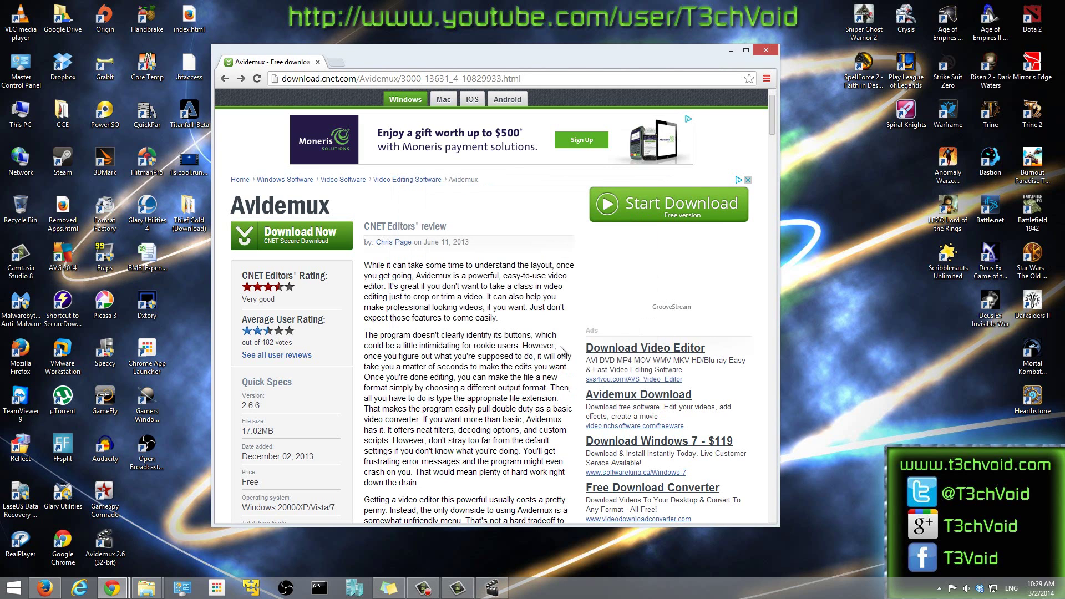
{"action": "left_click", "coordinate": [731, 51]}
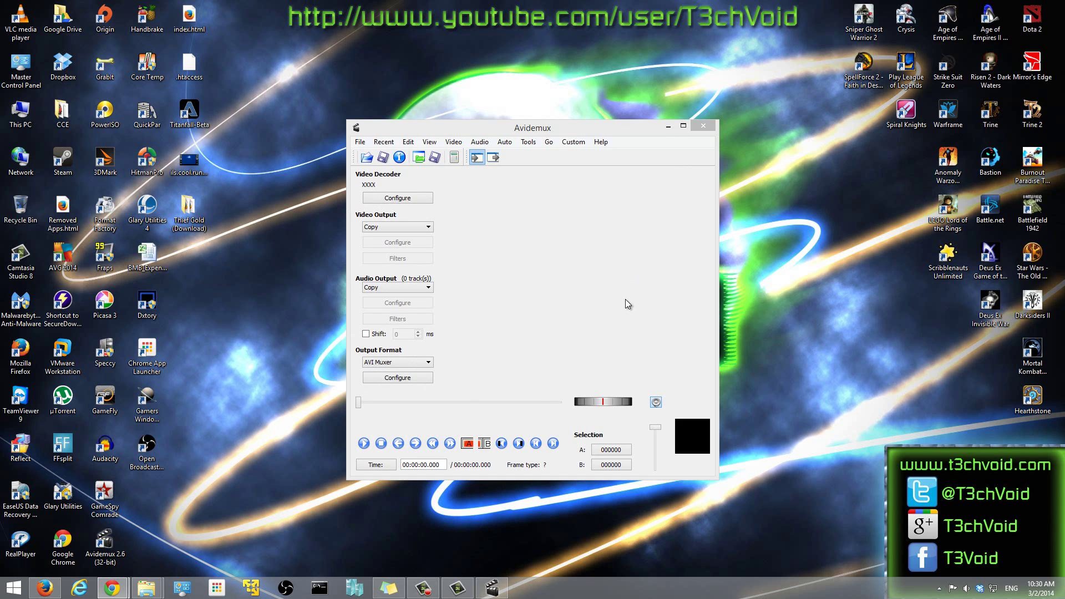
Review the video, audio and format output lists, keeping Copy, Copy and AVI Muxer
{"action": "mouse_move", "coordinate": [603, 134]}
{"action": "left_mouse_down"}
{"action": "mouse_move", "coordinate": [608, 126]}
{"action": "mouse_move", "coordinate": [597, 126]}
{"action": "left_mouse_up"}
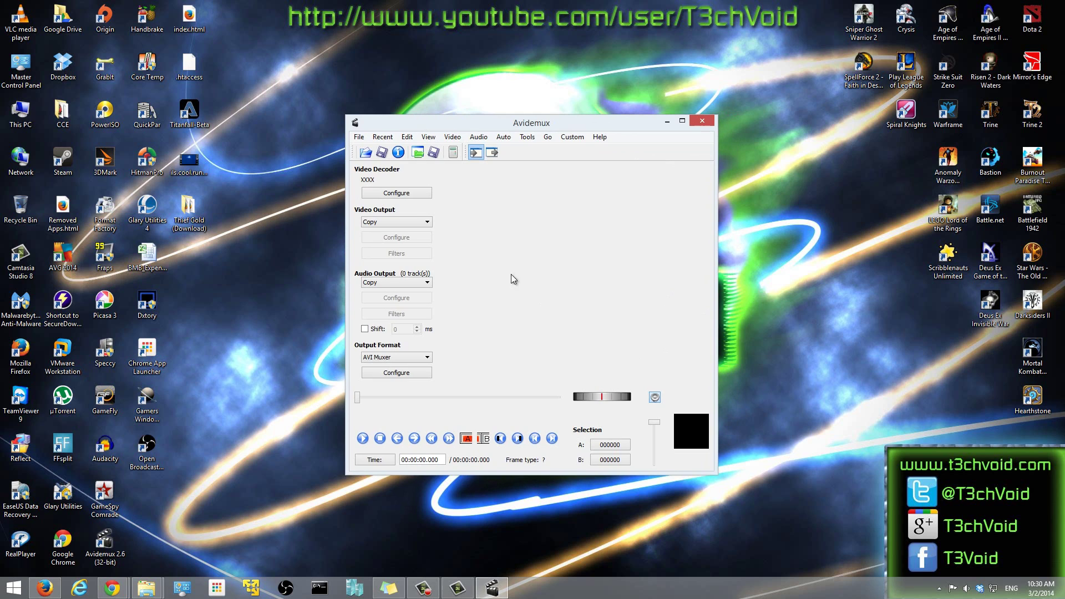
{"action": "left_click", "coordinate": [427, 222]}
{"action": "left_click", "coordinate": [471, 230]}
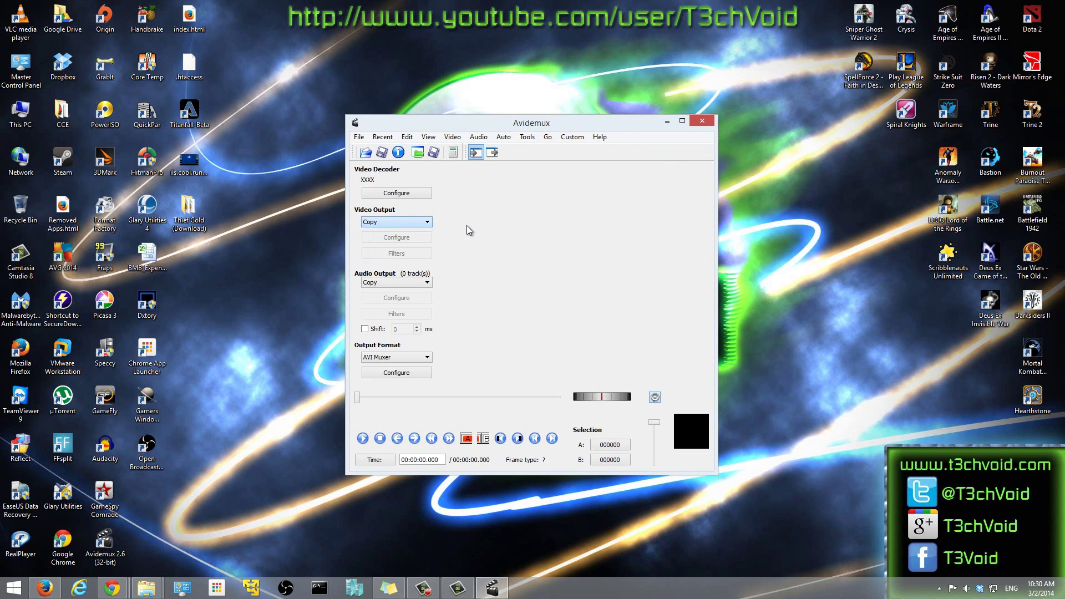
{"action": "left_click", "coordinate": [400, 284]}
{"action": "left_click", "coordinate": [491, 269]}
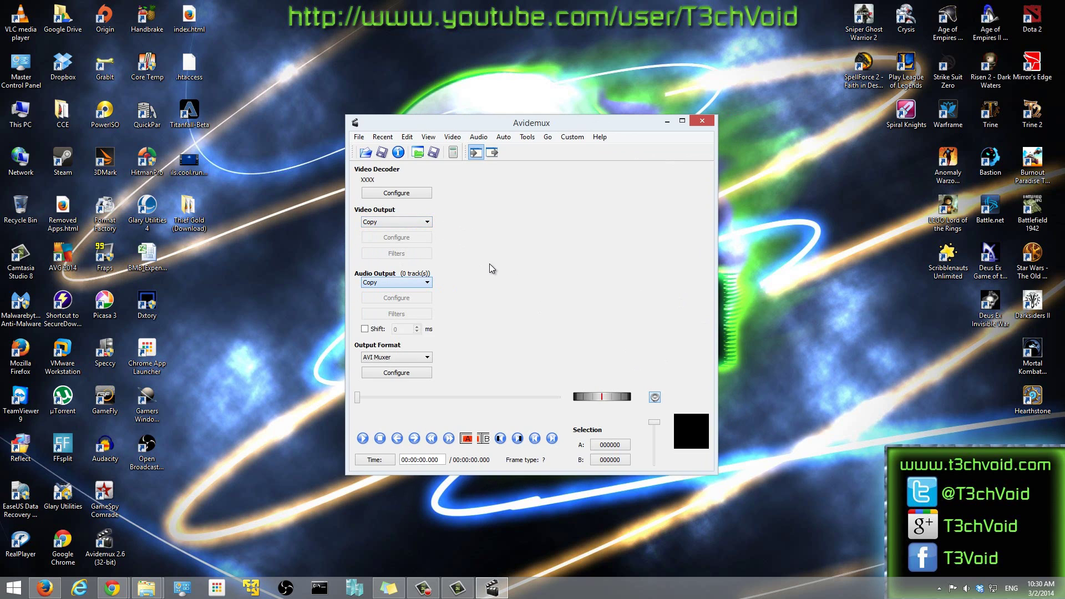
{"action": "left_click", "coordinate": [427, 357]}
{"action": "left_click", "coordinate": [459, 330]}
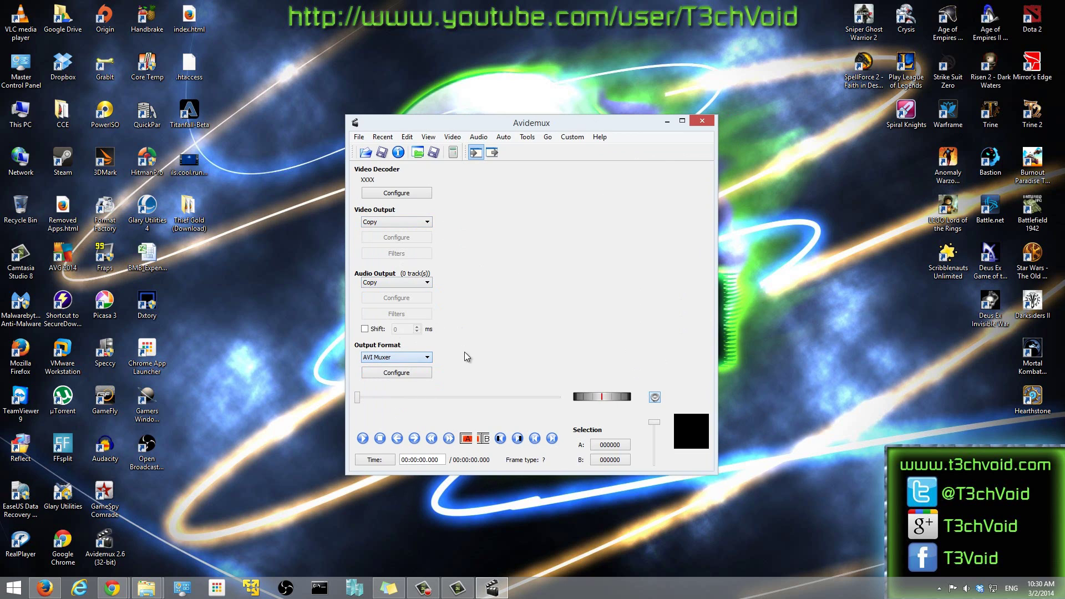
Browse the View, Auto and File menus, ending on Open, Append, Save and Quit
{"action": "left_click", "coordinate": [429, 137]}
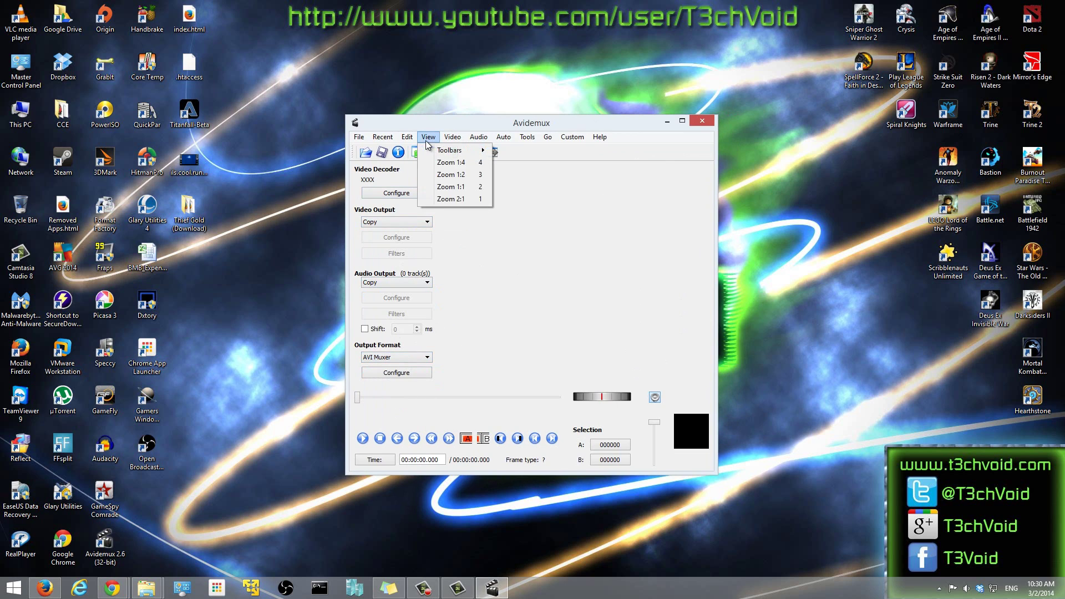
{"action": "mouse_move", "coordinate": [480, 142]}
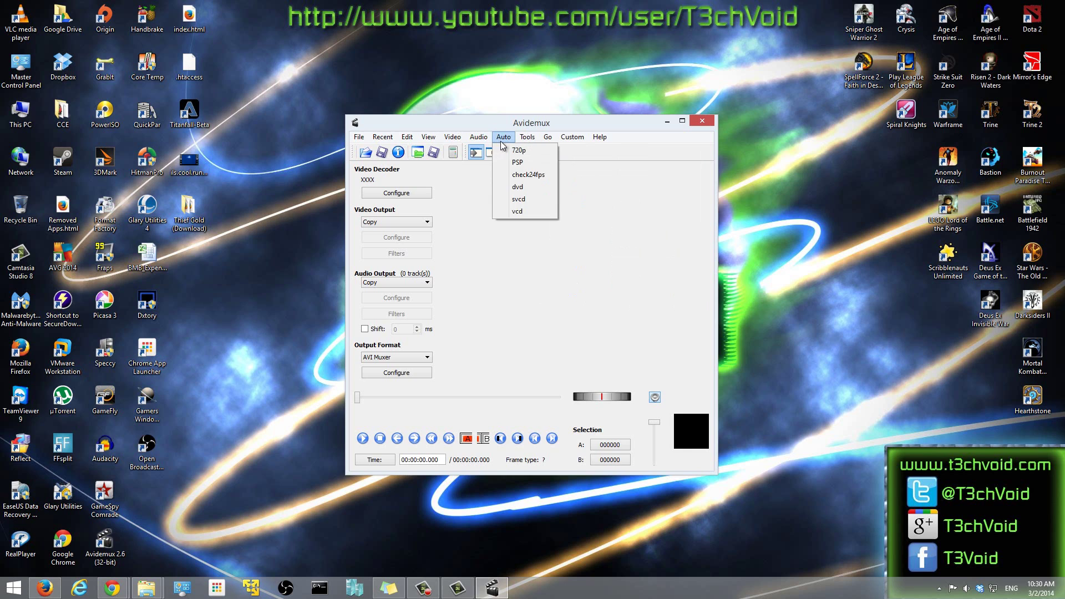
{"action": "mouse_move", "coordinate": [359, 139]}
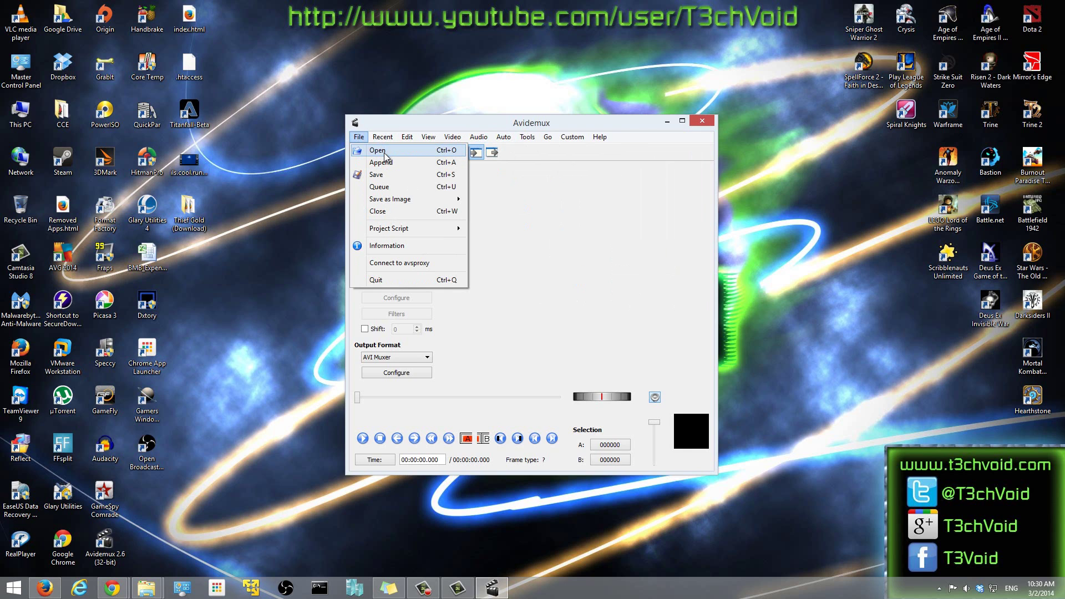
Glance at the Edit menu, then check encoders and containers, keeping Copy and AVI Muxer
{"action": "mouse_move", "coordinate": [407, 139]}
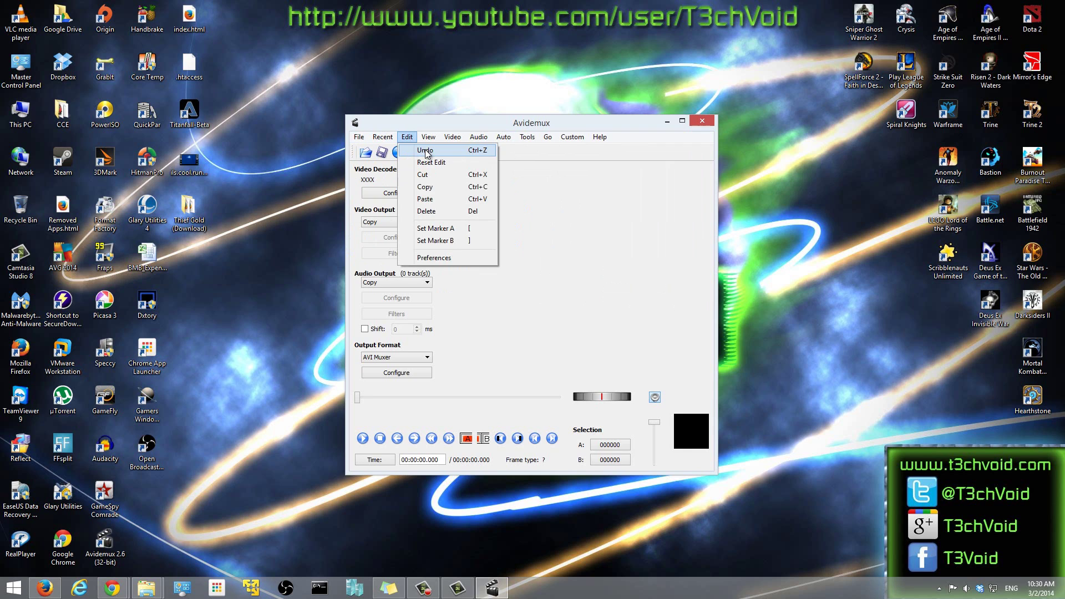
{"action": "left_click", "coordinate": [602, 258]}
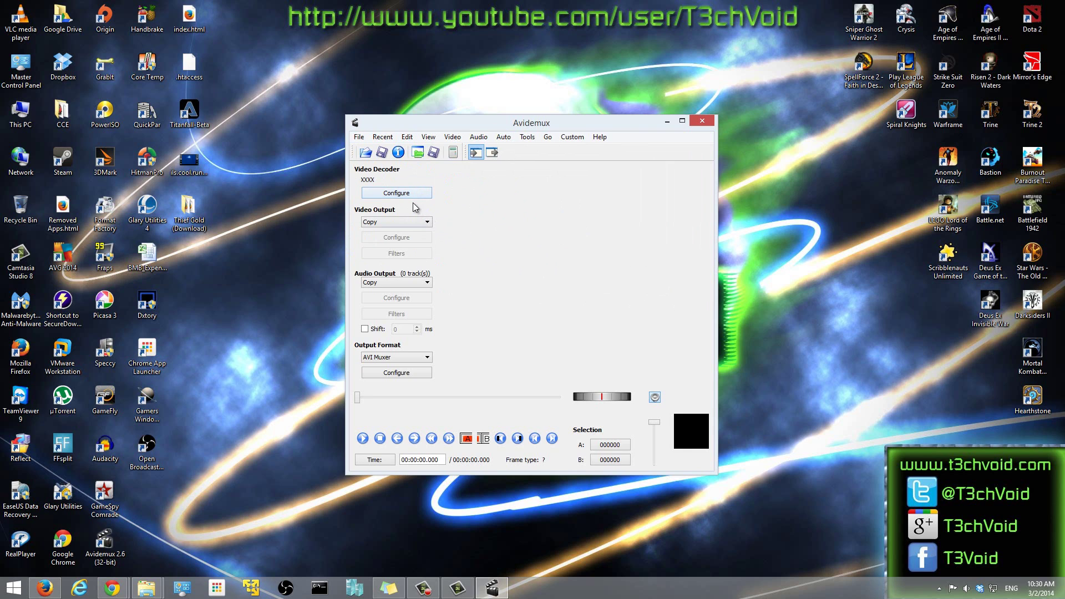
{"action": "left_click", "coordinate": [424, 222]}
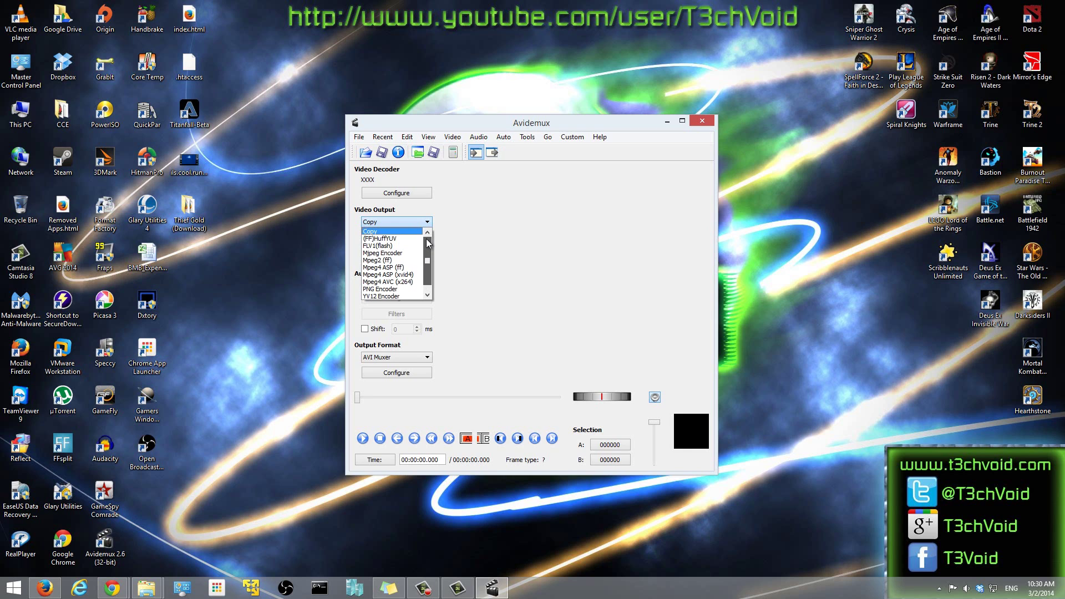
{"action": "left_click", "coordinate": [444, 244]}
{"action": "left_click", "coordinate": [415, 361]}
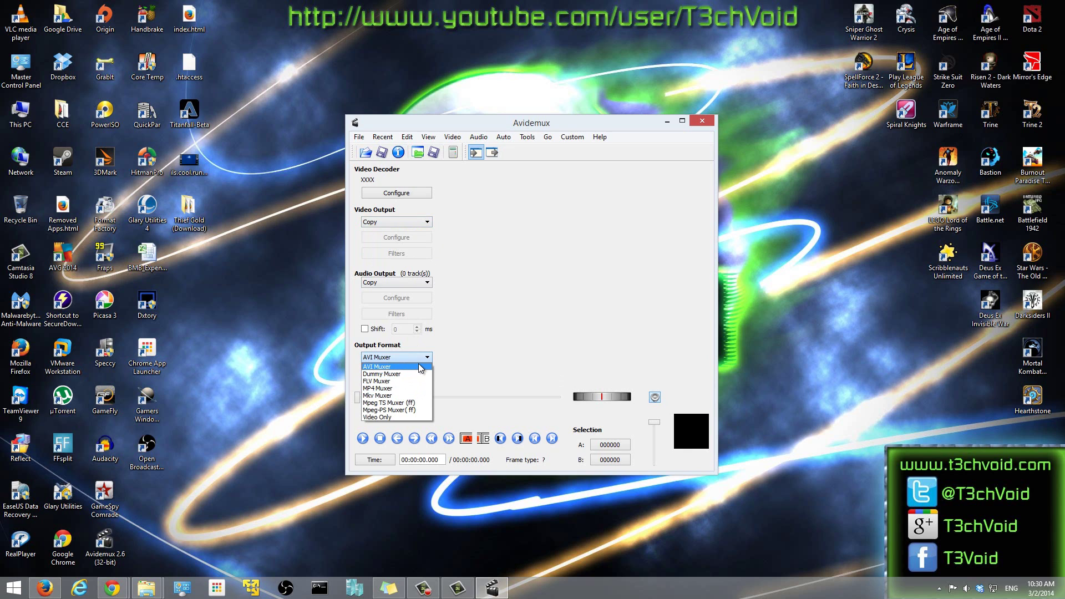
{"action": "left_click", "coordinate": [421, 367]}
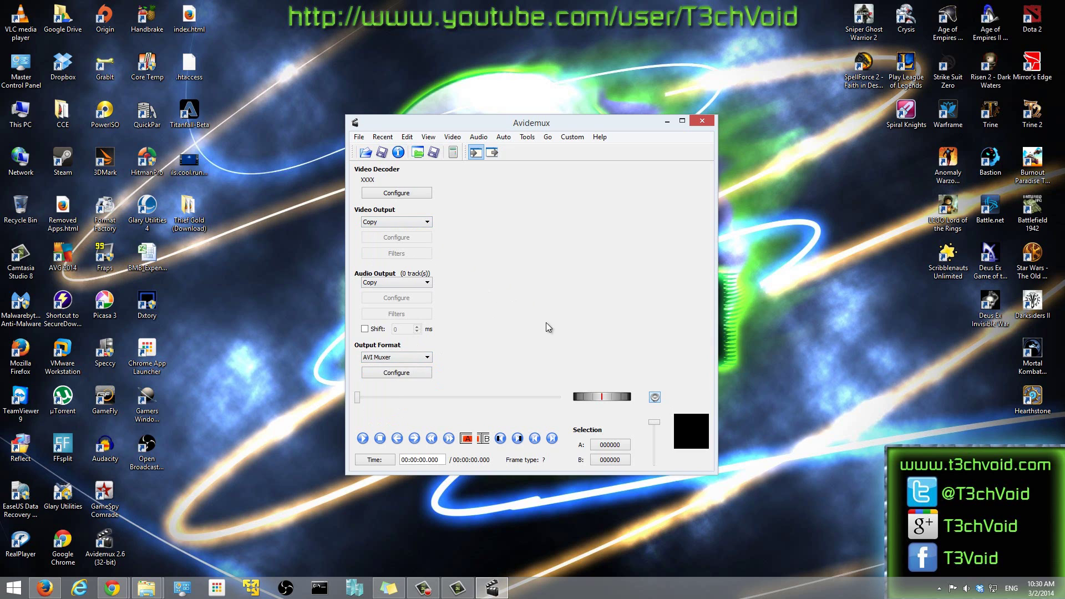
{"action": "left_click", "coordinate": [366, 157]}
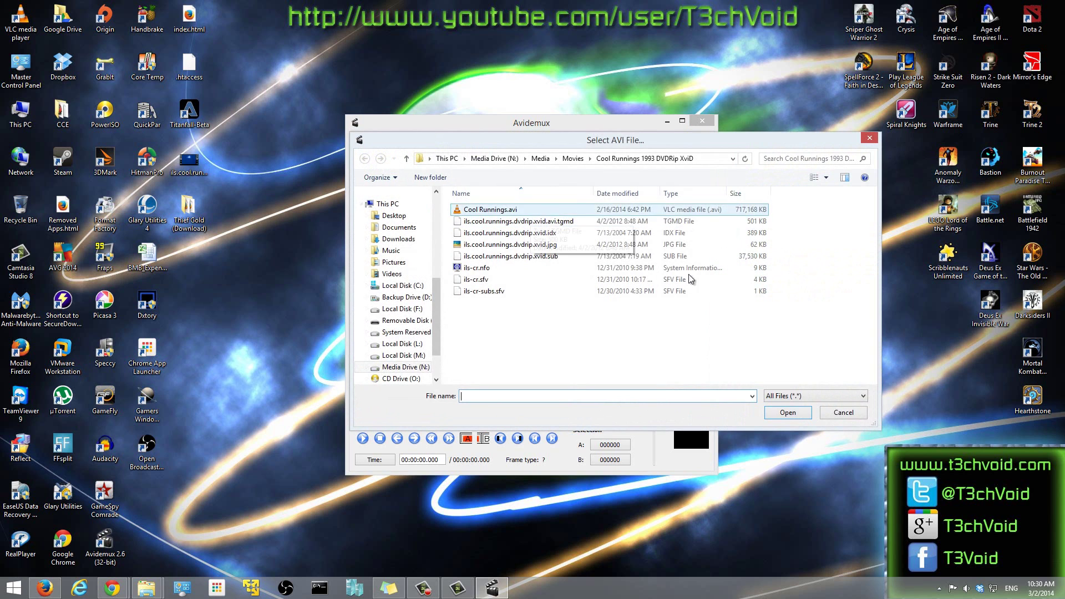
{"action": "left_click", "coordinate": [844, 412]}
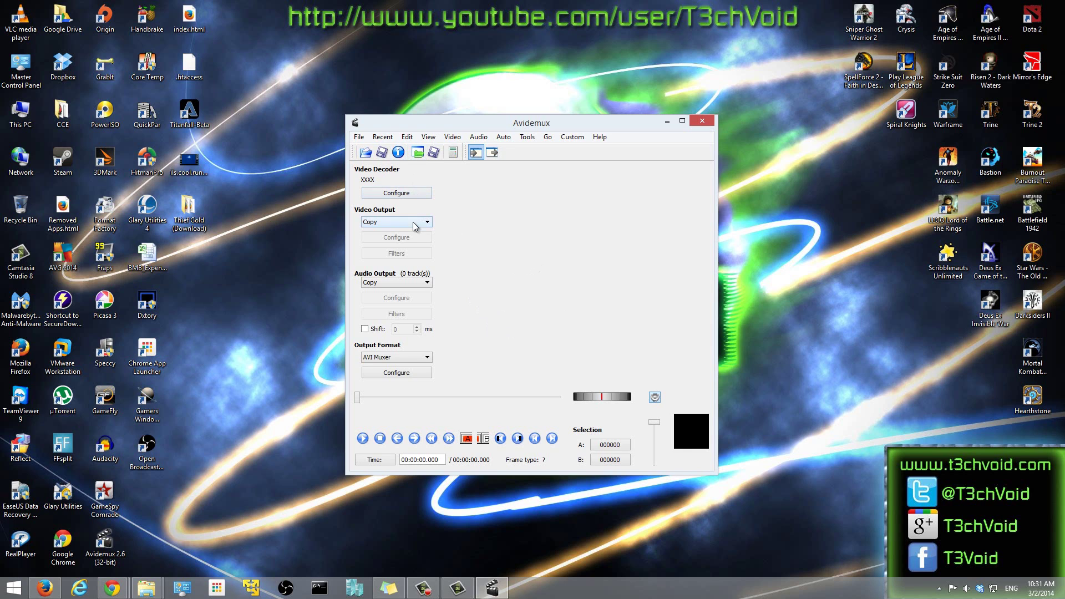
{"action": "left_click", "coordinate": [427, 284]}
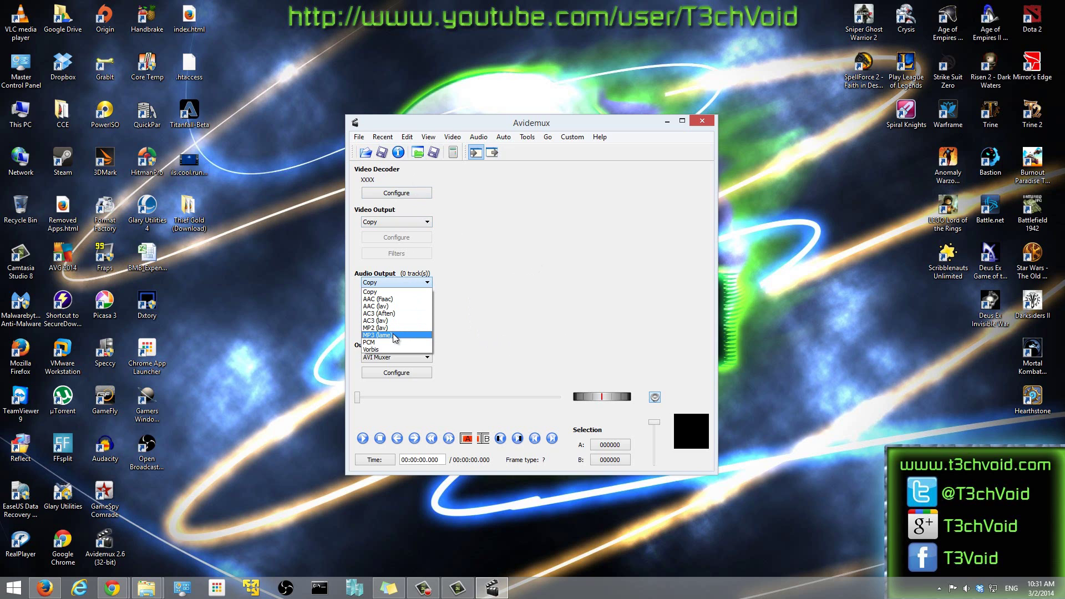
{"action": "left_click", "coordinate": [475, 315]}
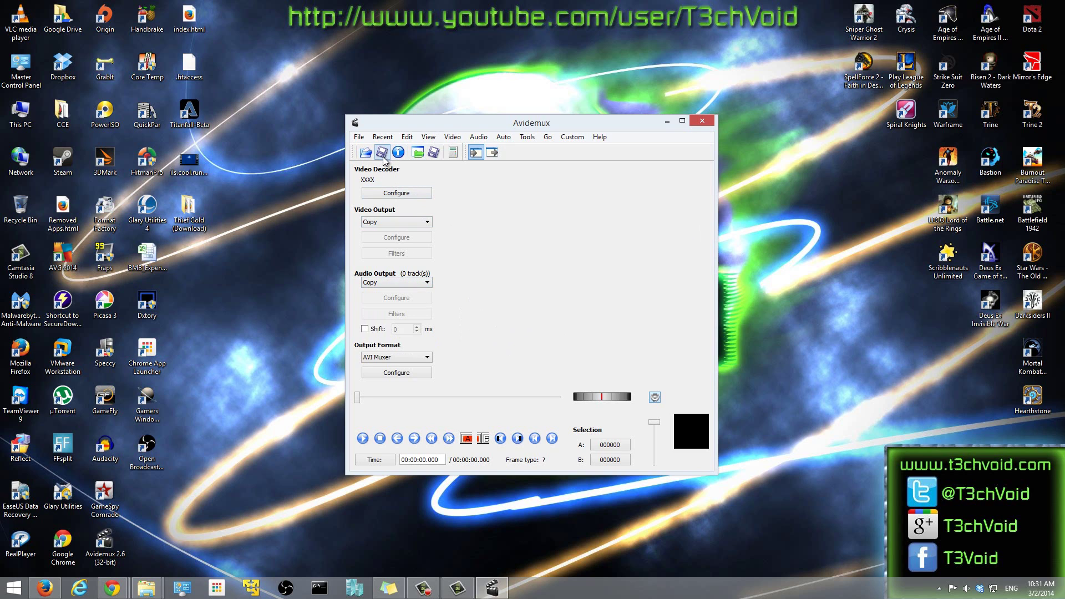
{"action": "left_click", "coordinate": [359, 137]}
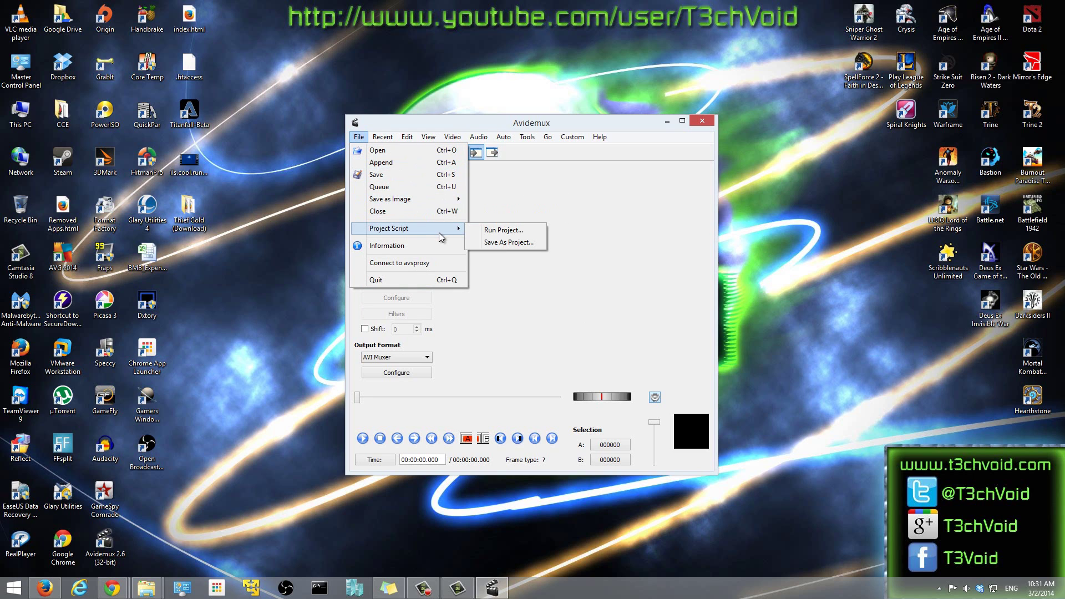
{"action": "left_click", "coordinate": [521, 298]}
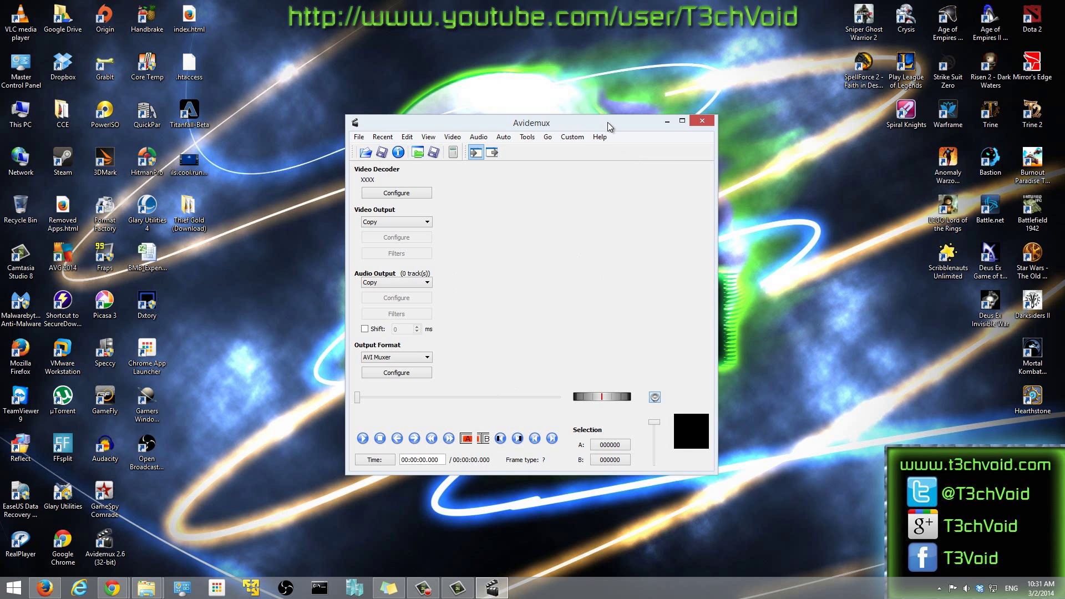
Drag the empty Avidemux window slightly up and to the left
{"action": "left_click_drag", "start_coordinate": [607, 122], "coordinate": [595, 113]}
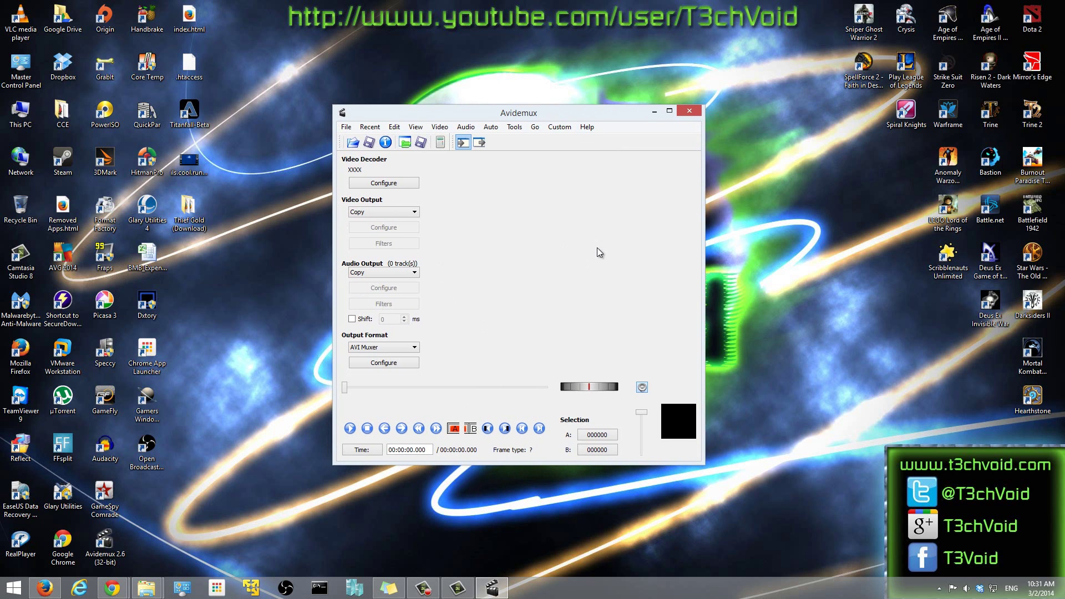